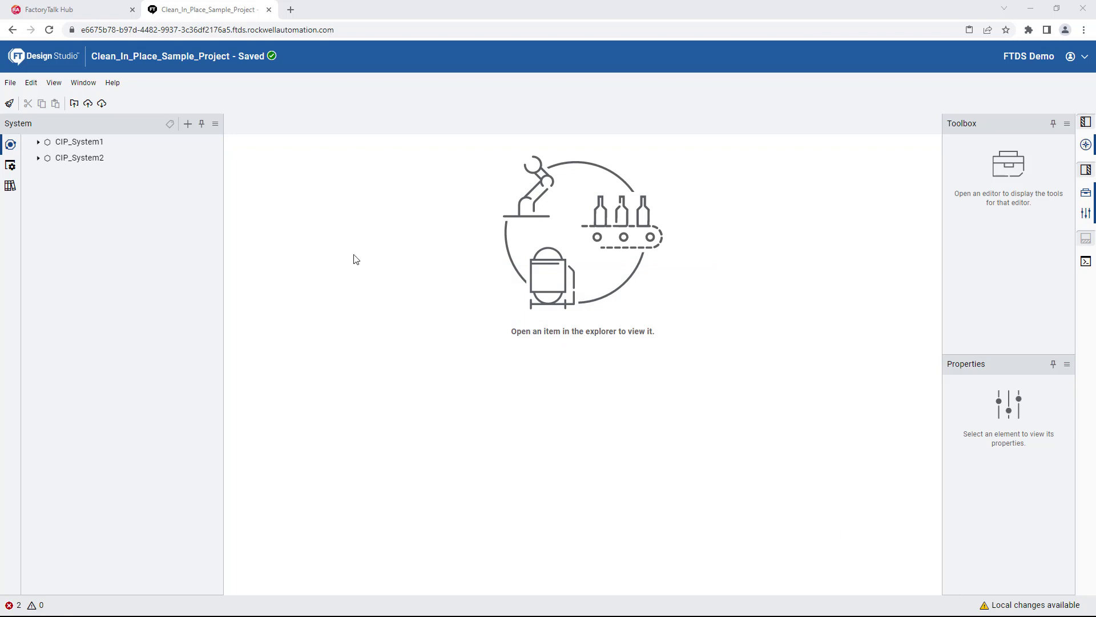
- Open the project's change history via Source control and select the Uncommitted changes entry
left_click(10, 85)
mouse_move(52, 187)
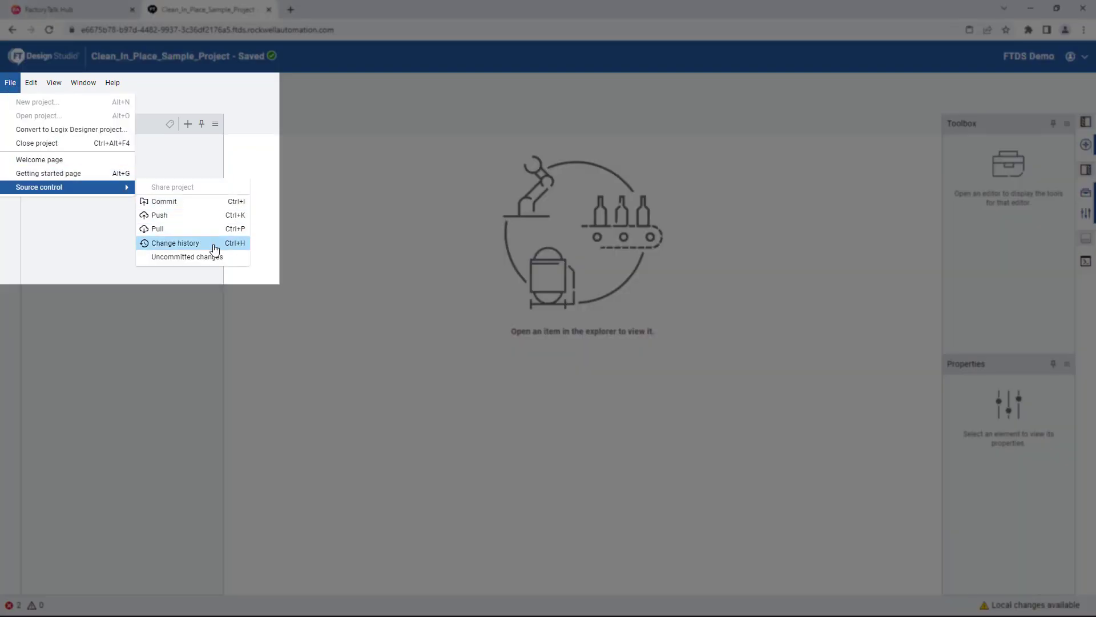
left_click(175, 242)
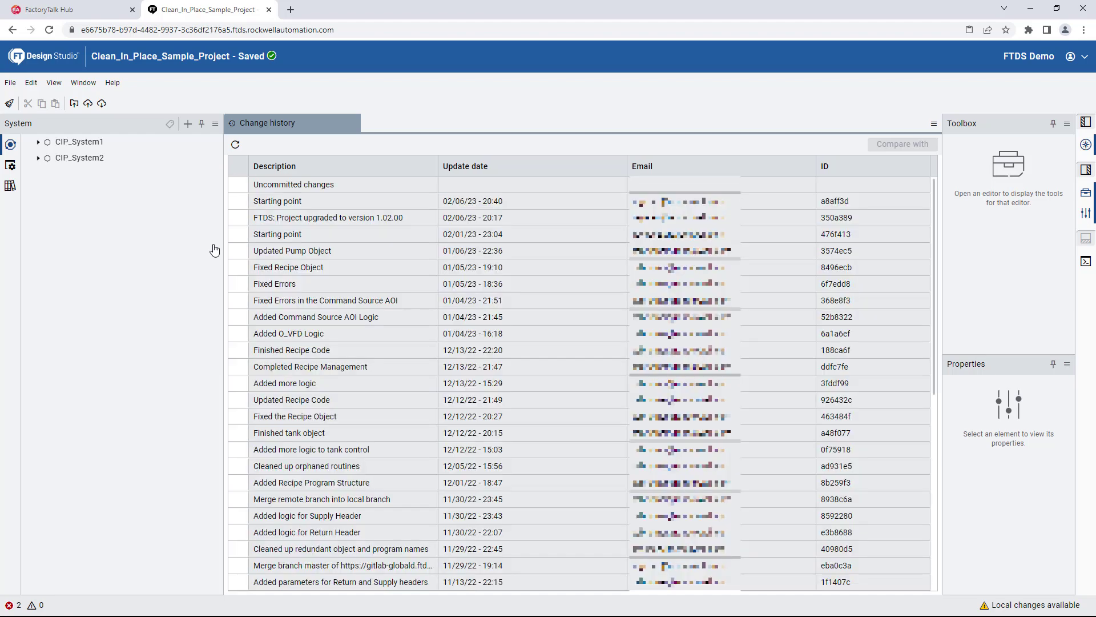
scroll(508, 373, "down", 2)
left_click(508, 374)
scroll(508, 372, "down", 3)
scroll(508, 372, "up", 5)
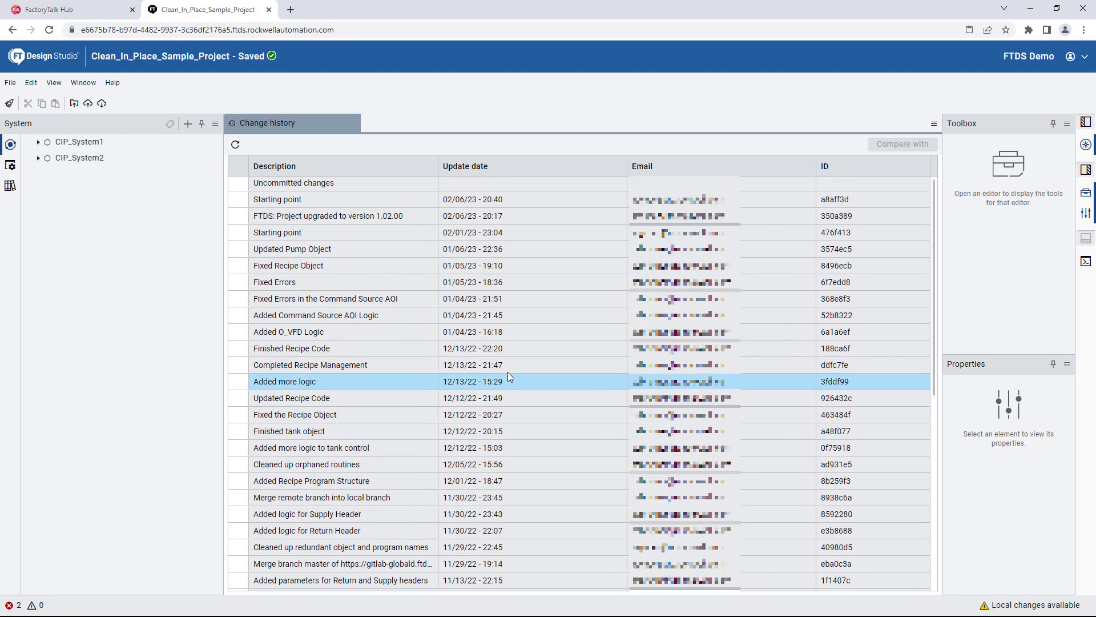
left_click(375, 187)
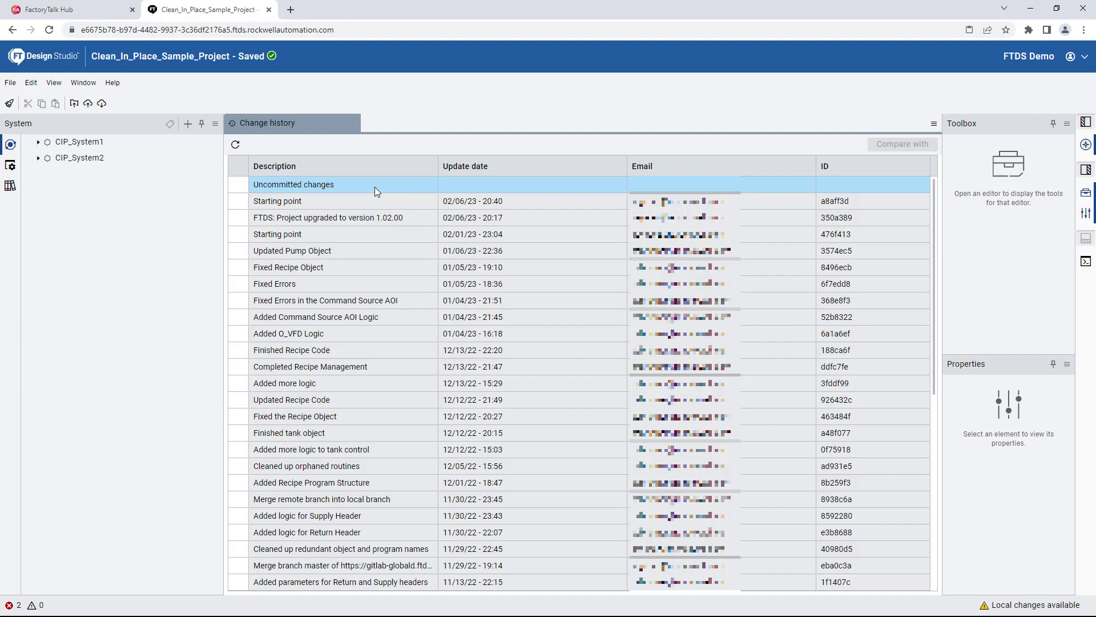
- Open the uncommitted changes list showing the updated Return header logic and area model files
double_click(374, 187)
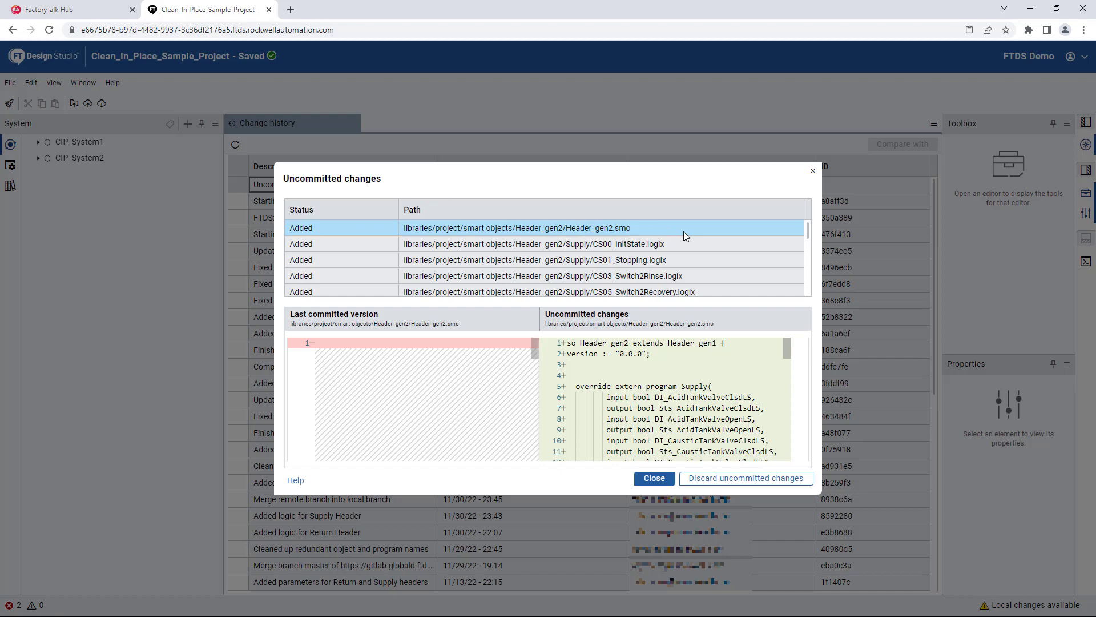
scroll(721, 255, "down", 2)
scroll(720, 256, "down", 2)
scroll(721, 256, "down", 2)
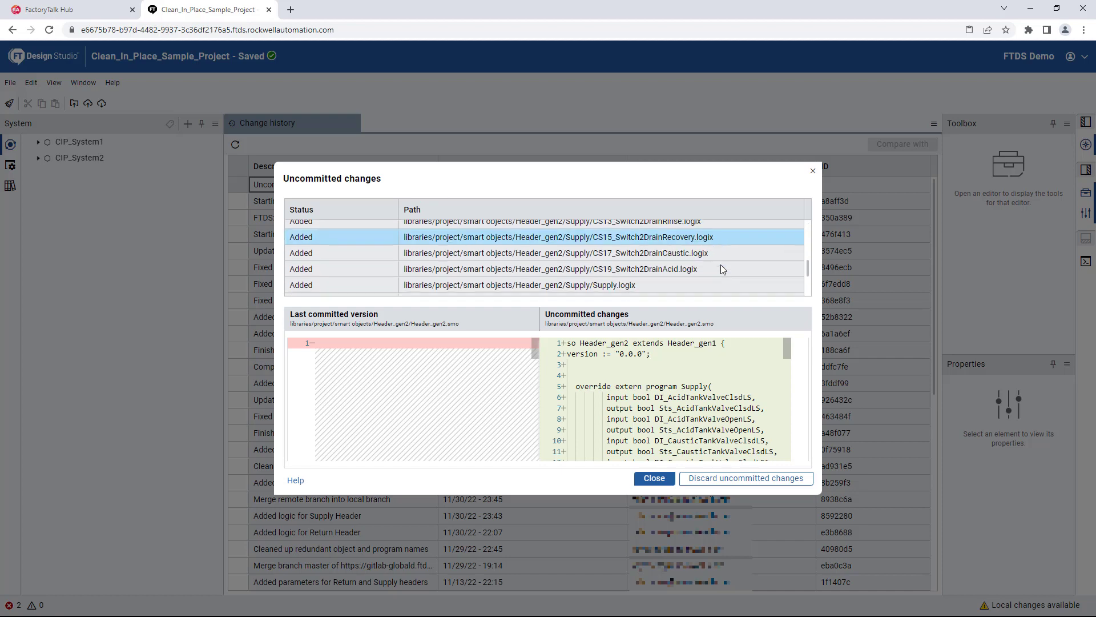
scroll(720, 265, "down", 2)
scroll(721, 264, "down", 2)
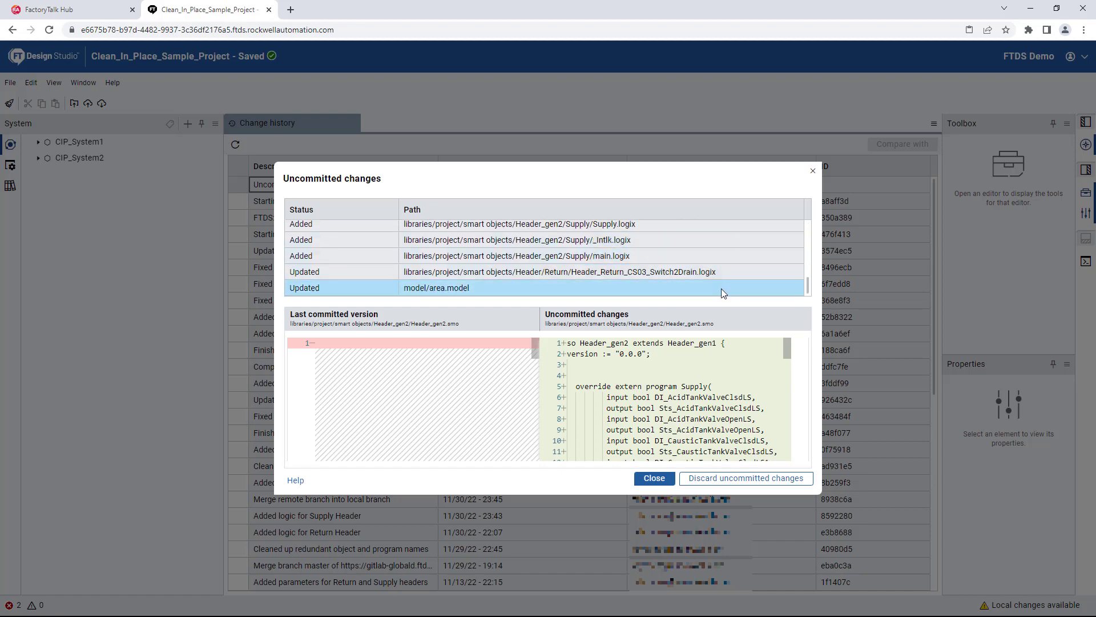
left_click(722, 290)
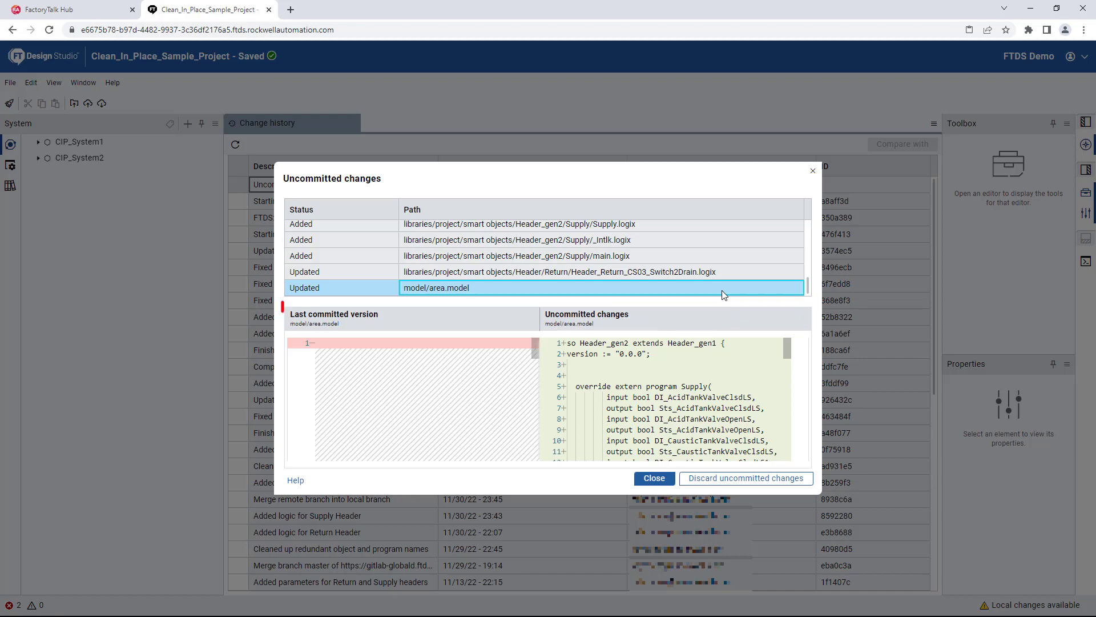
scroll(737, 386, "down", 3)
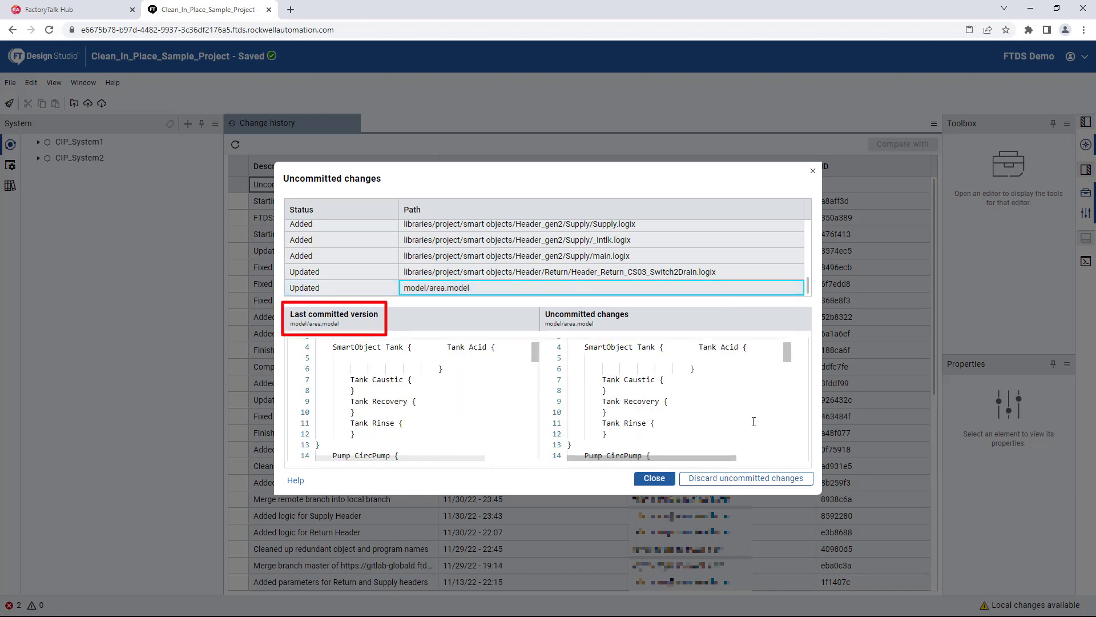
scroll(745, 402, "down", 3)
scroll(752, 419, "down", 3)
scroll(752, 420, "down", 2)
scroll(752, 420, "down", 2)
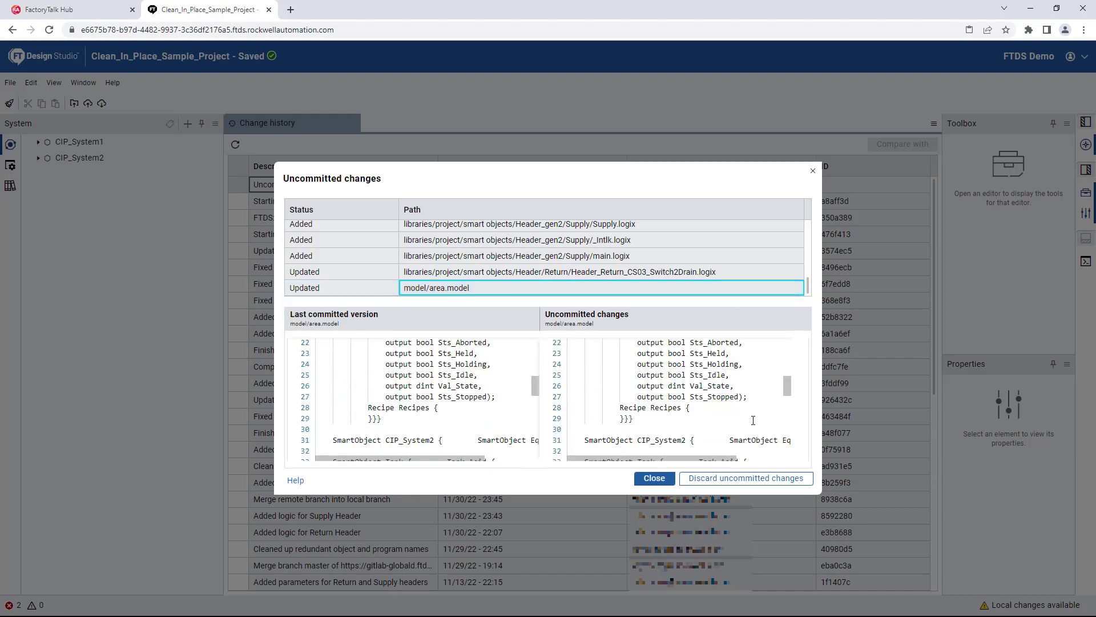
scroll(752, 421, "down", 2)
scroll(752, 420, "down", 1)
scroll(752, 420, "down", 3)
scroll(752, 420, "down", 2)
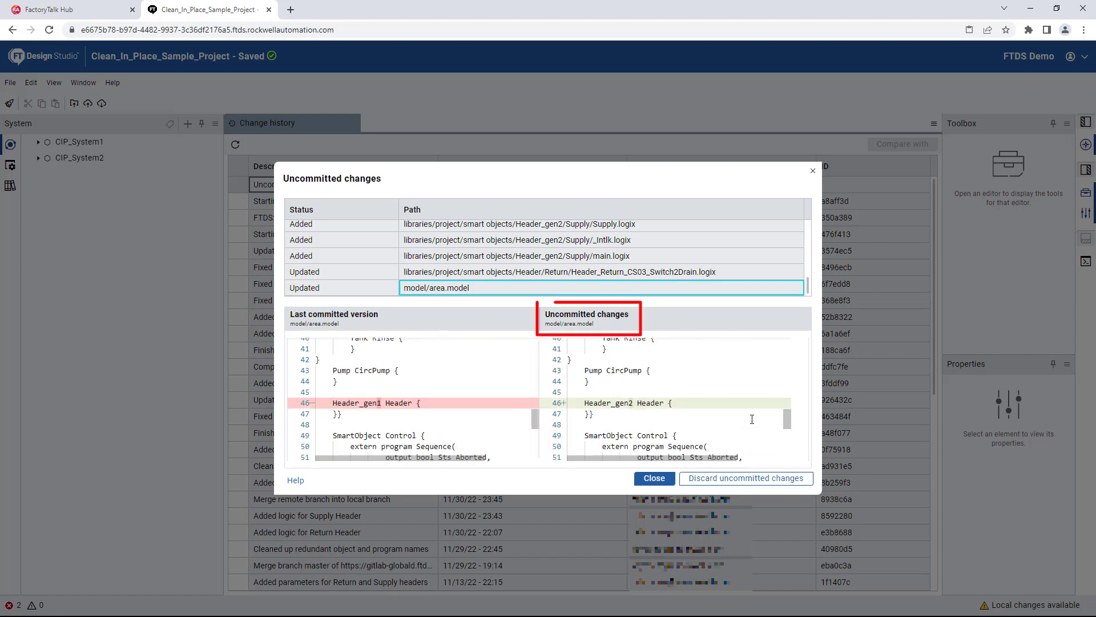
scroll(752, 420, "down", 2)
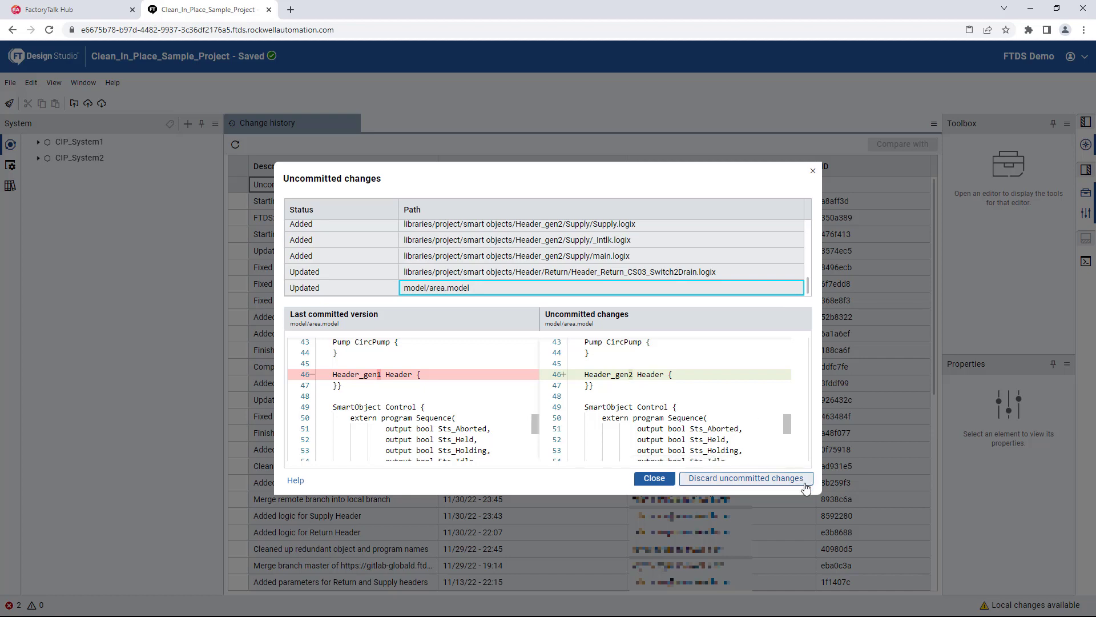
- Start discarding the uncommitted changes, raising the local-project removal warning
left_click(746, 477)
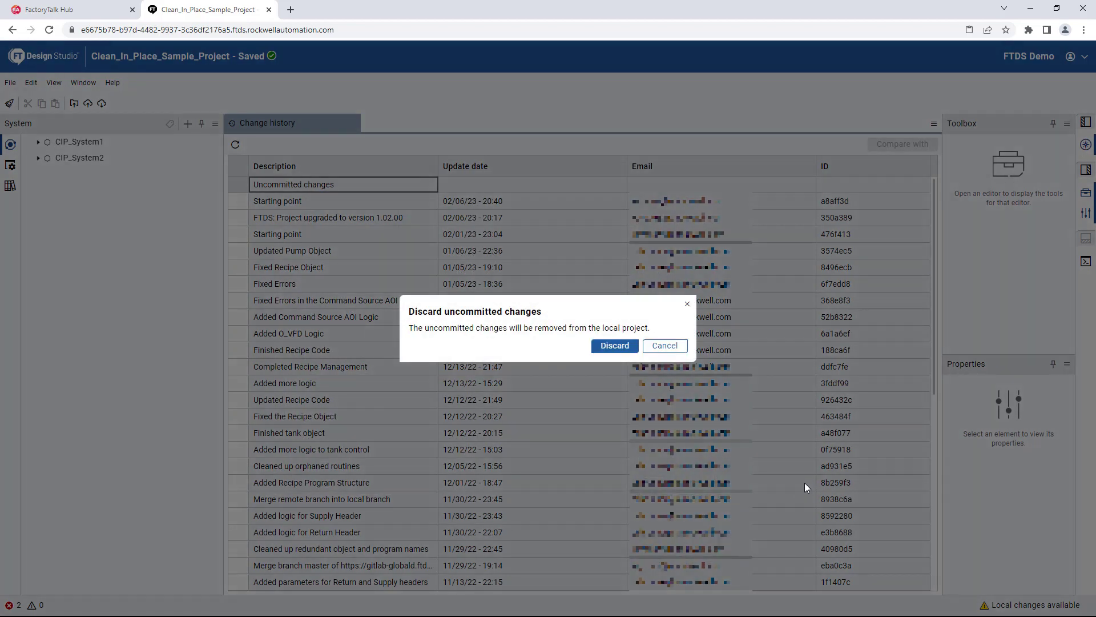